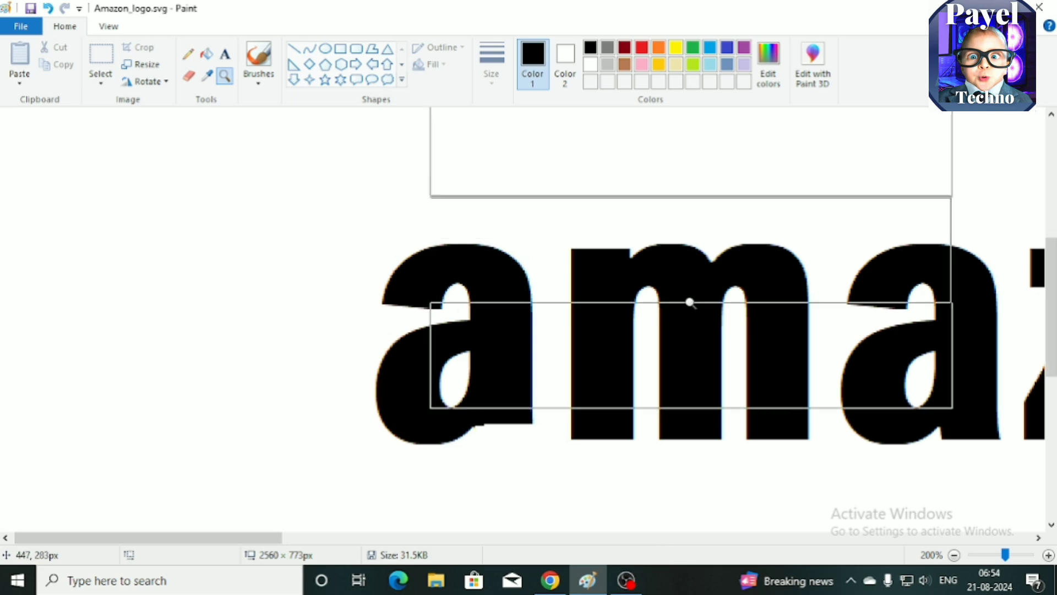
pyautogui.click(310, 48)
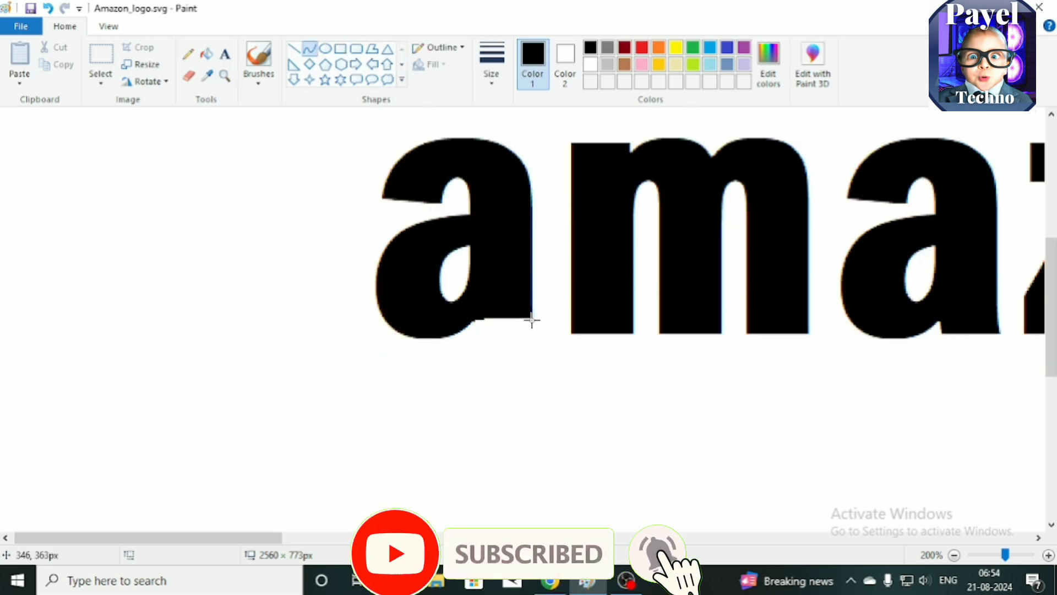
pyautogui.moveTo(532, 320); pyautogui.dragTo(540, 331)
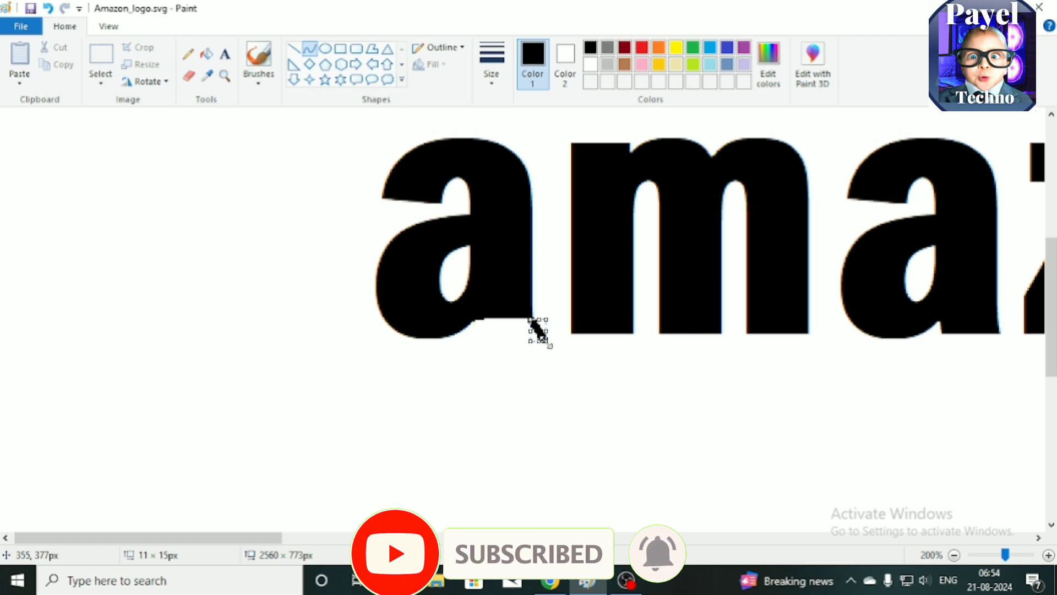
pyautogui.hotkey('ctrl', '-')
pyautogui.hotkey('ctrl', '-')
pyautogui.hotkey('ctrl', '-')
pyautogui.hotkey('ctrl', '-')
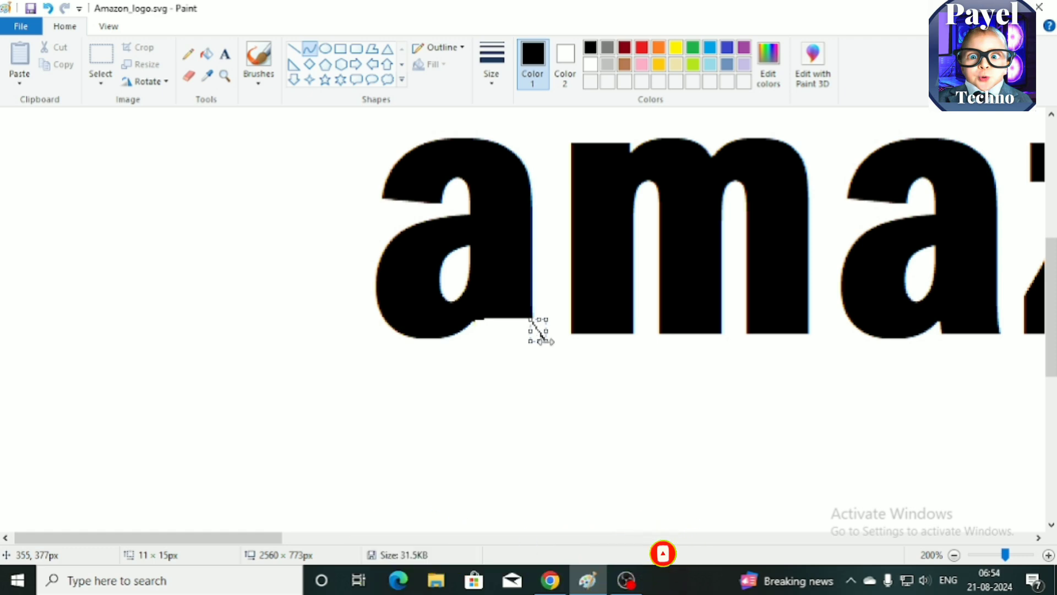
pyautogui.click(536, 418)
pyautogui.hotkey('ctrl', 'z')
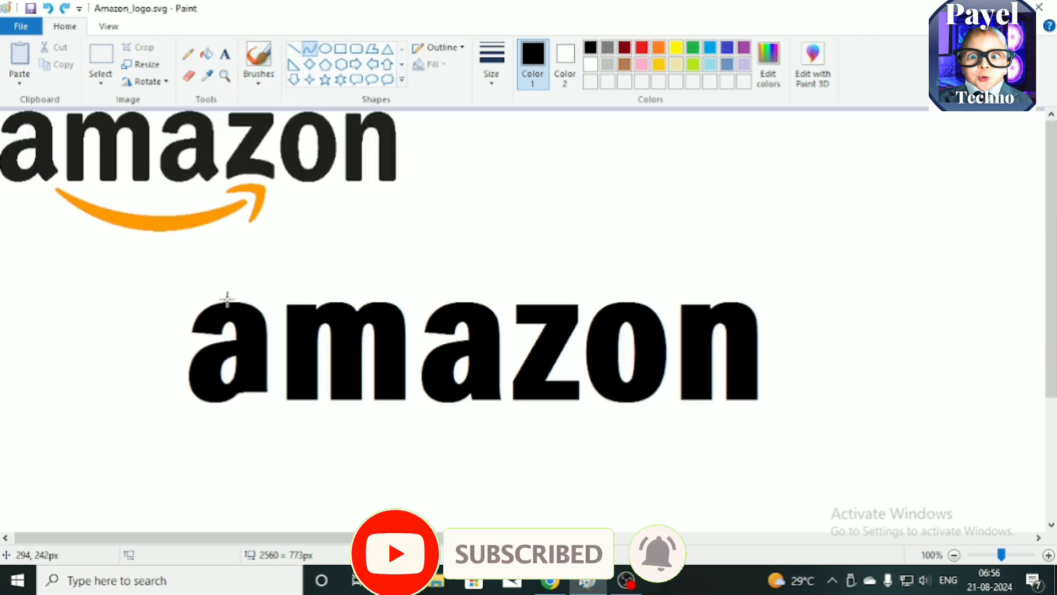
# Step: Draw a short black curve flaring outward from the lower right corner of the first letter a in the large wordmark
pyautogui.moveTo(267, 393); pyautogui.dragTo(276, 403)
pyautogui.click(265, 402)
pyautogui.click(265, 403)
pyautogui.click(125, 460)
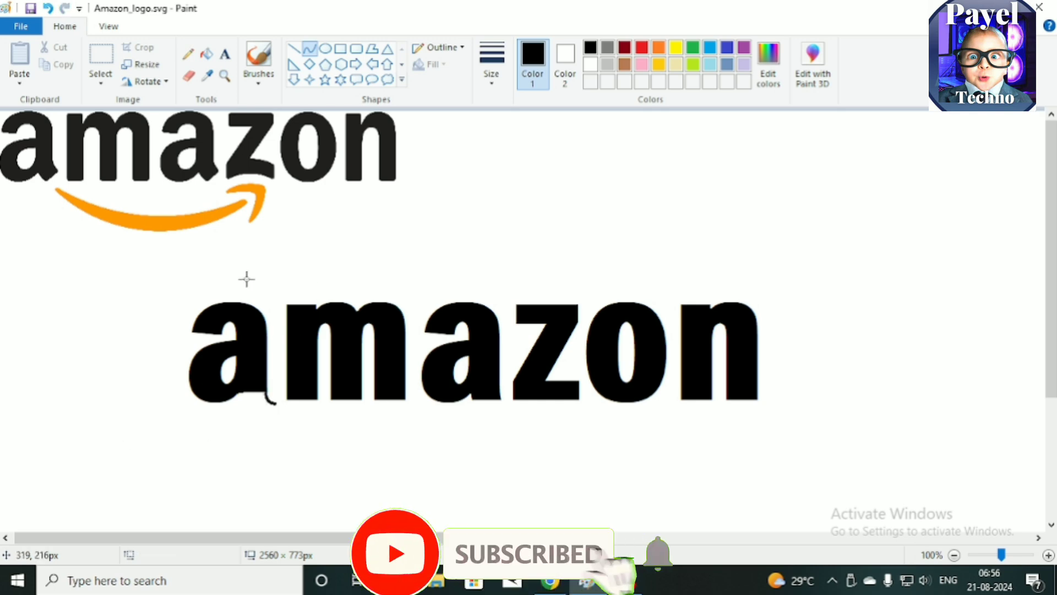
# Step: Complete the tail outline beneath the first a with a line and short curves, and fill it black
pyautogui.click(294, 49)
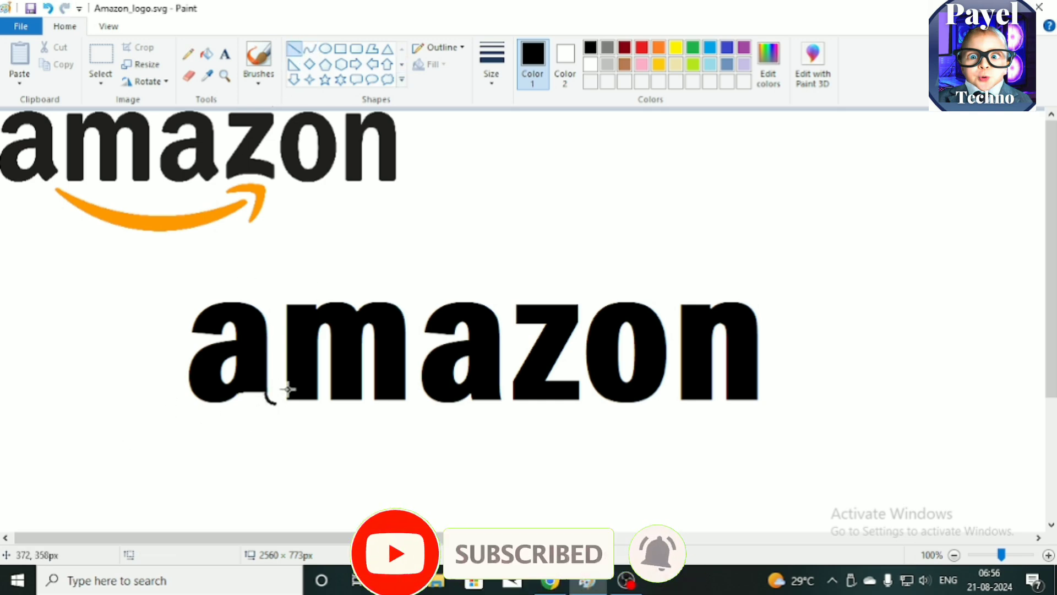
pyautogui.moveTo(264, 408); pyautogui.dragTo(242, 400)
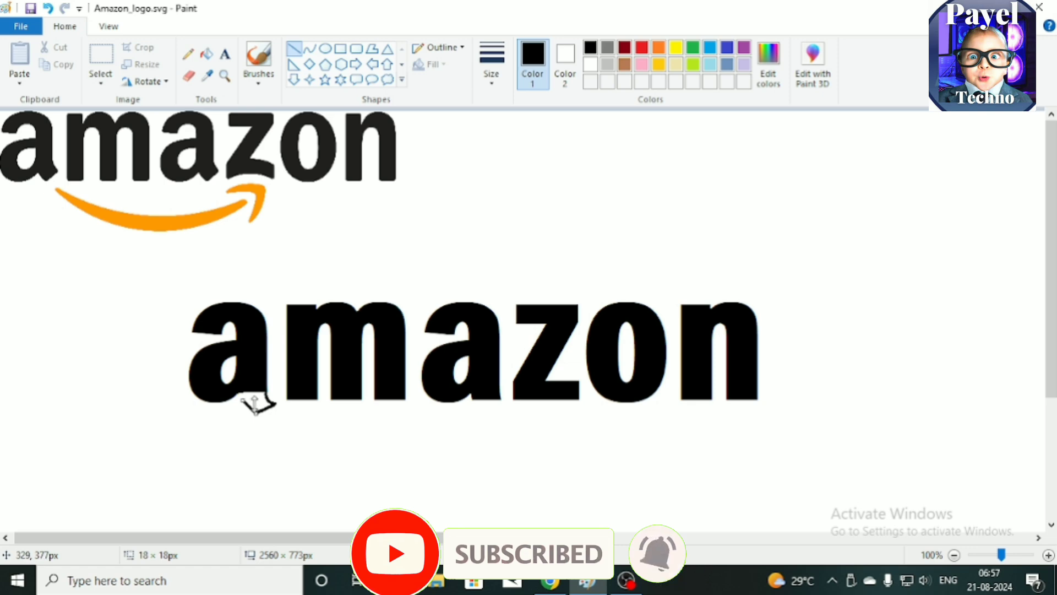
pyautogui.click(309, 48)
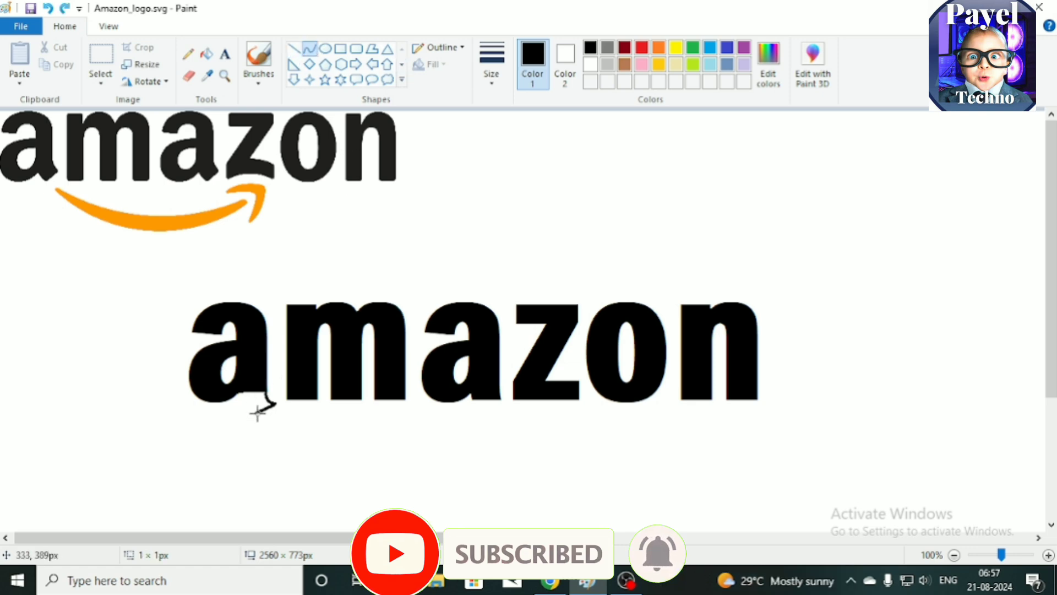
pyautogui.moveTo(247, 398); pyautogui.dragTo(246, 398)
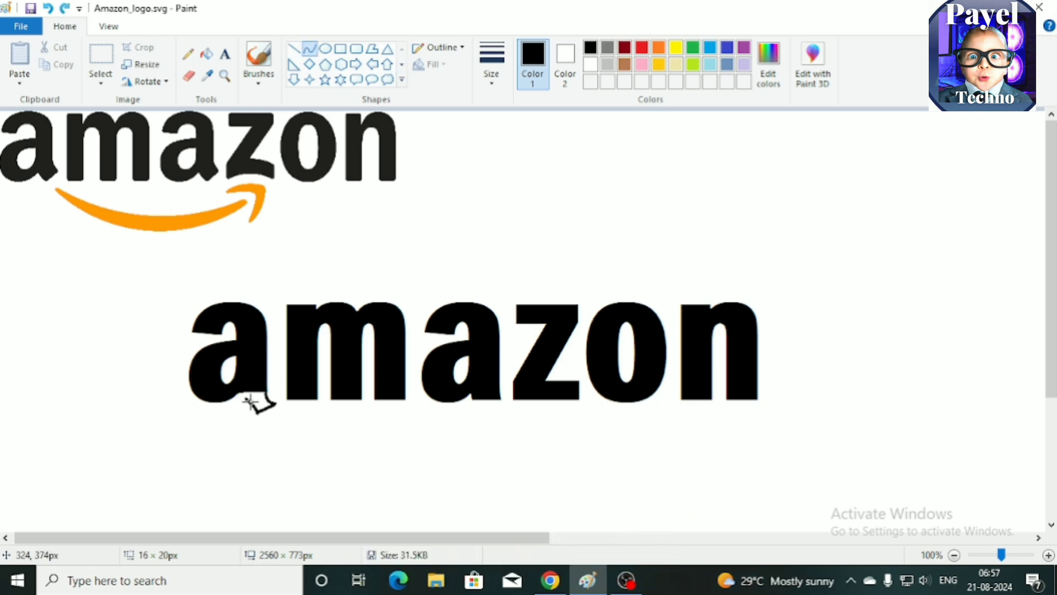
pyautogui.click(305, 284)
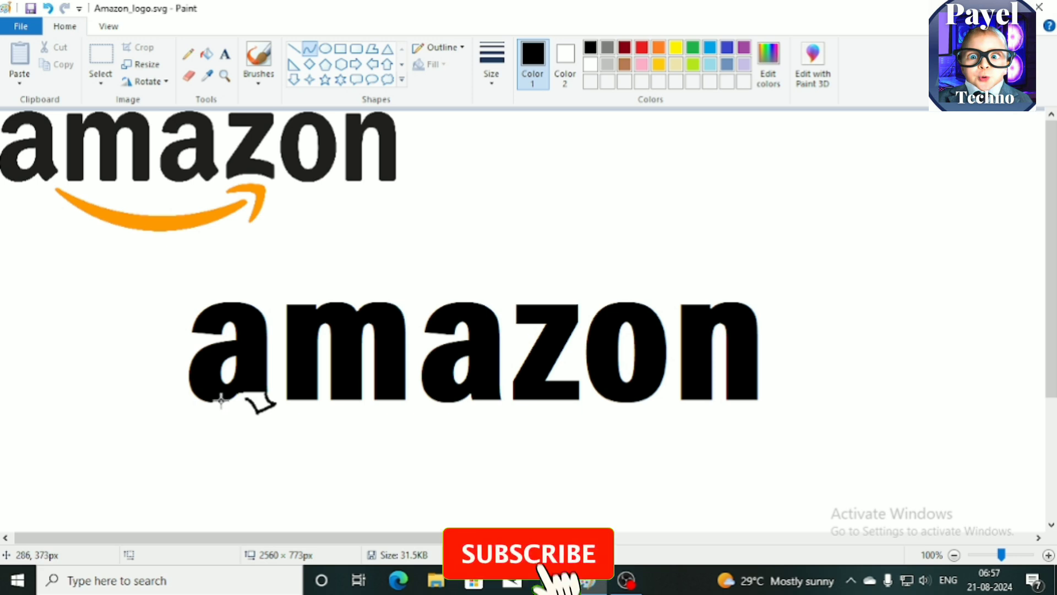
pyautogui.moveTo(226, 401)
pyautogui.mouseDown()
pyautogui.moveTo(244, 401)
pyautogui.moveTo(240, 392)
pyautogui.mouseUp()
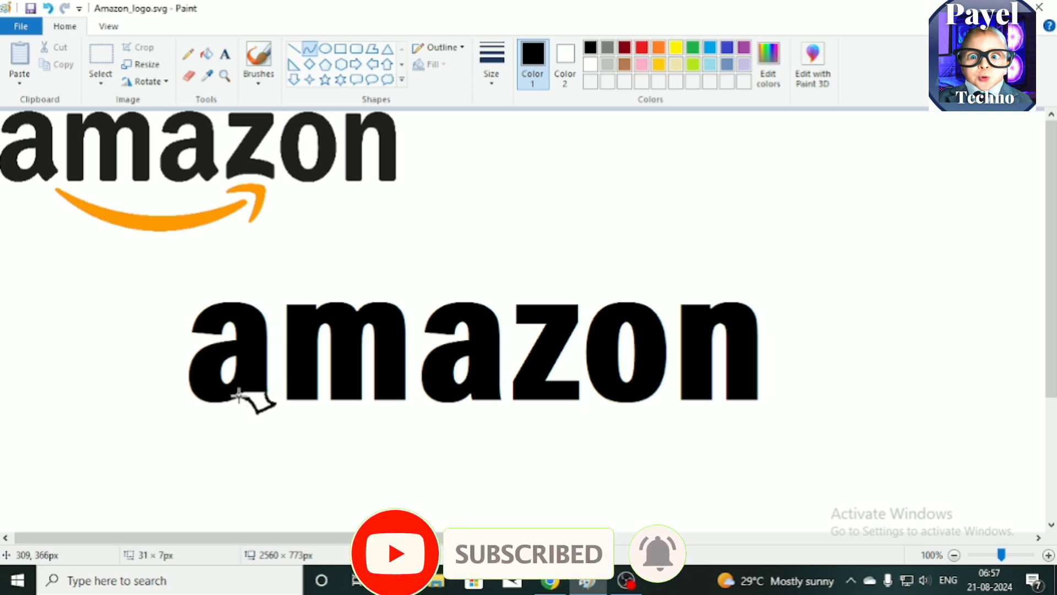
pyautogui.click(206, 54)
pyautogui.click(252, 397)
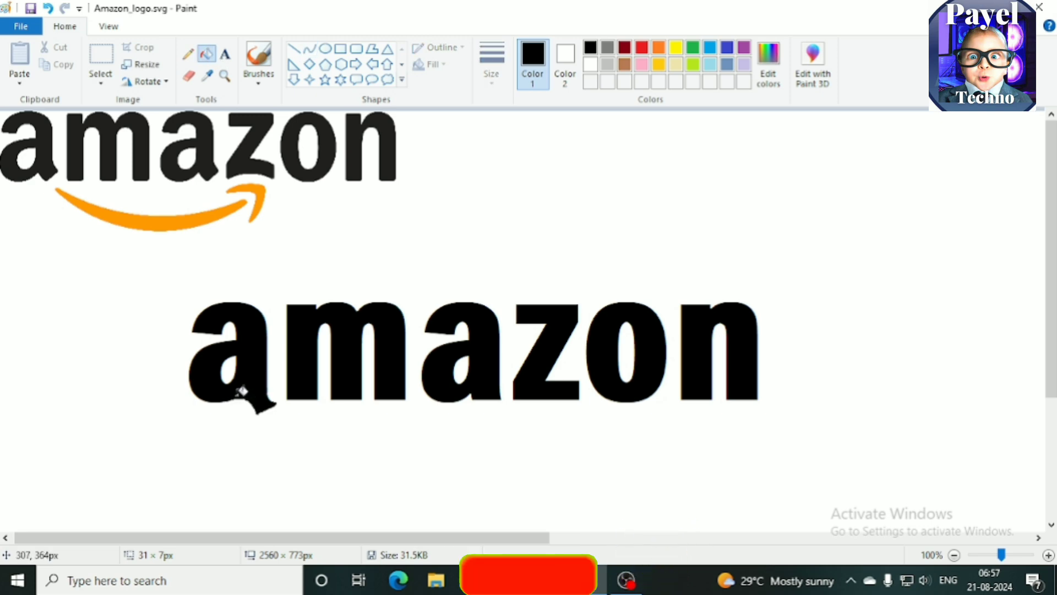
# Step: Touch up the first a's tail with the brush and eraser, and shift the whole letter up slightly
pyautogui.click(258, 55)
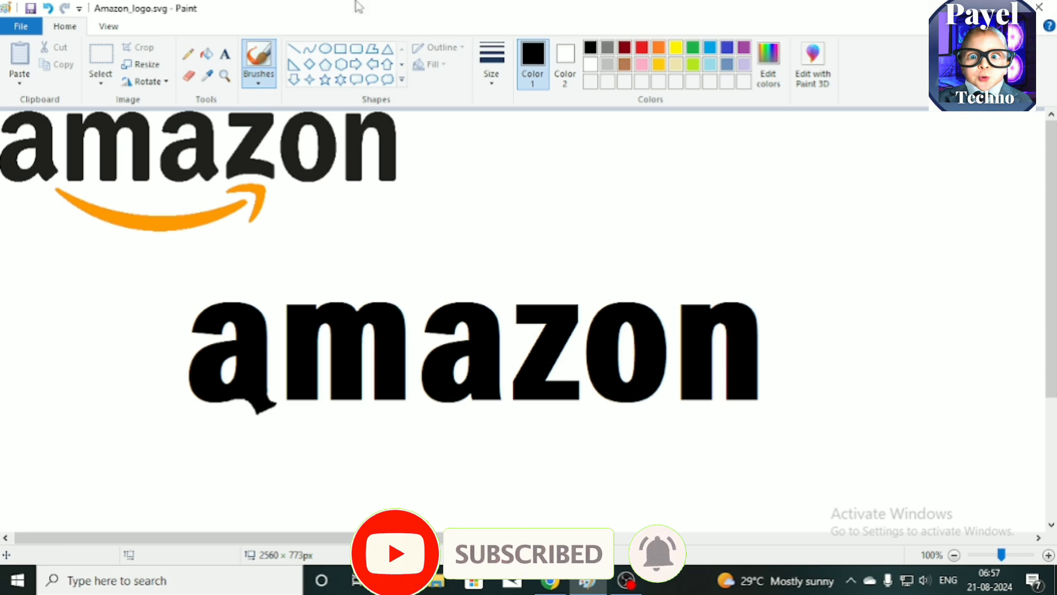
pyautogui.click(189, 76)
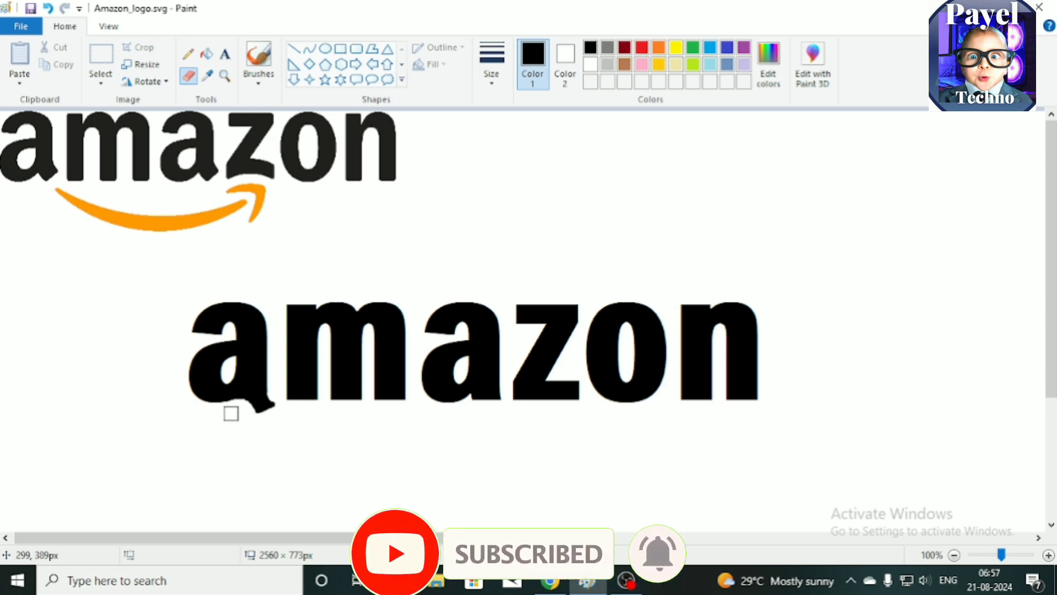
pyautogui.click(100, 61)
pyautogui.moveTo(145, 265); pyautogui.dragTo(282, 452)
pyautogui.moveTo(257, 413); pyautogui.dragTo(257, 410)
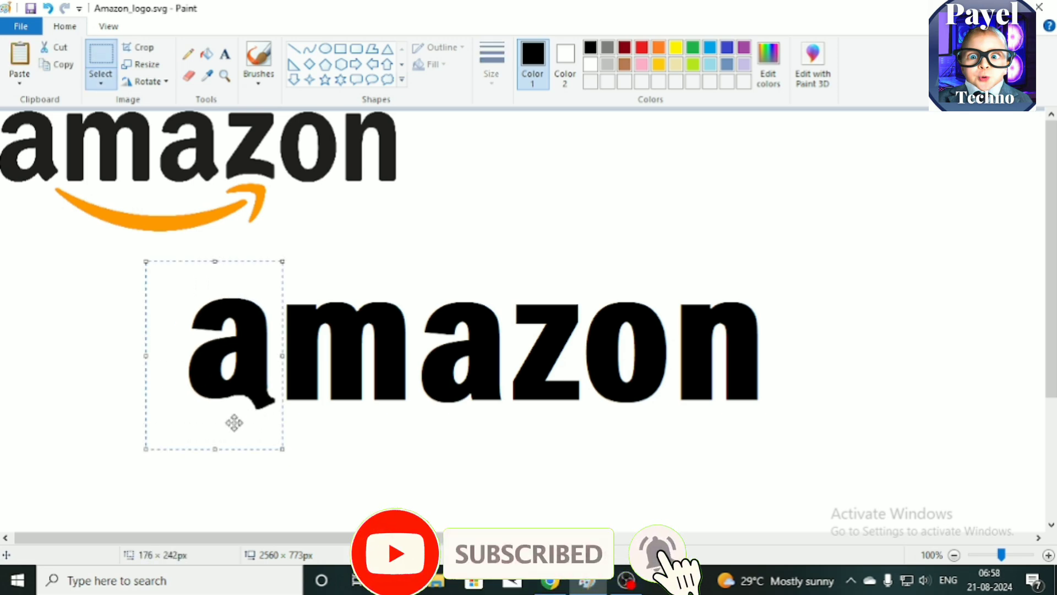
# Step: Replace the second a of the large wordmark with a copy of the edited first a, using a transparent selection
pyautogui.hotkey('ctrl', 'c')
pyautogui.hotkey('ctrl', 'v')
pyautogui.click(101, 83)
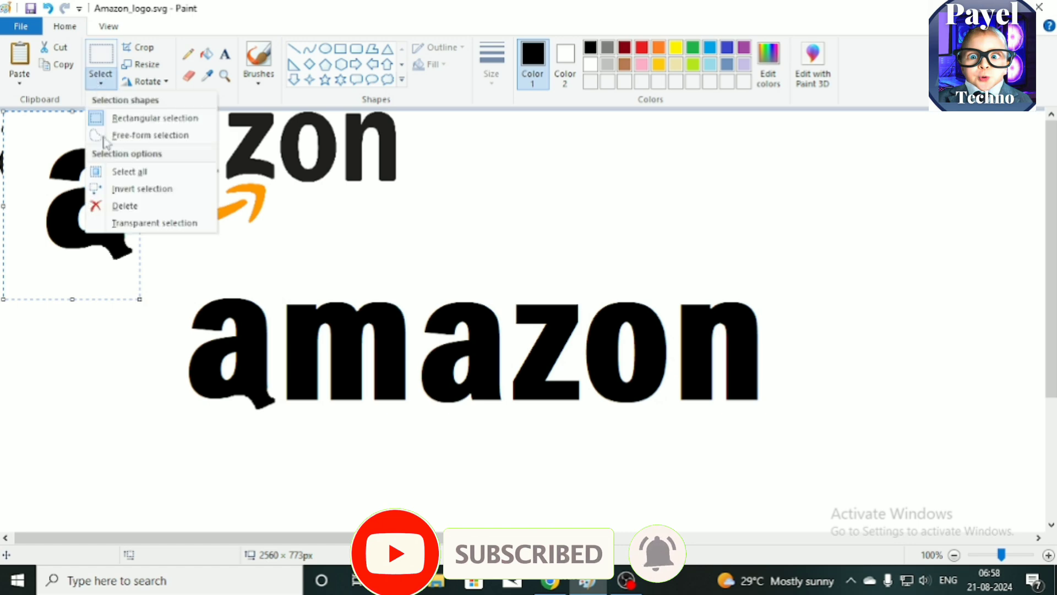
pyautogui.click(127, 225)
pyautogui.moveTo(99, 278); pyautogui.dragTo(884, 249)
pyautogui.moveTo(410, 255); pyautogui.dragTo(507, 450)
pyautogui.press('Delete')
pyautogui.moveTo(814, 118); pyautogui.dragTo(518, 417)
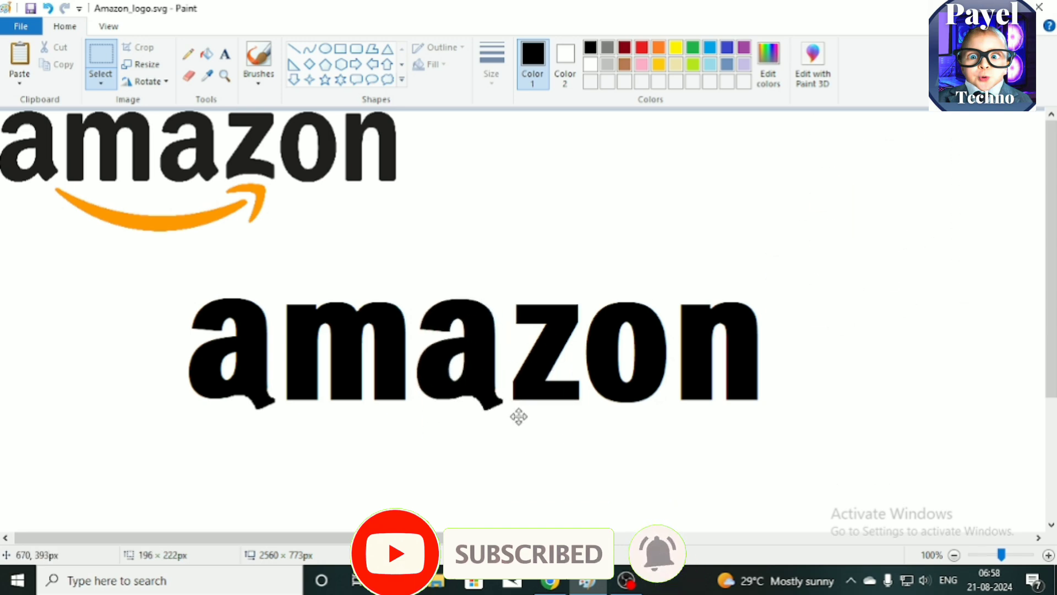
pyautogui.click(403, 491)
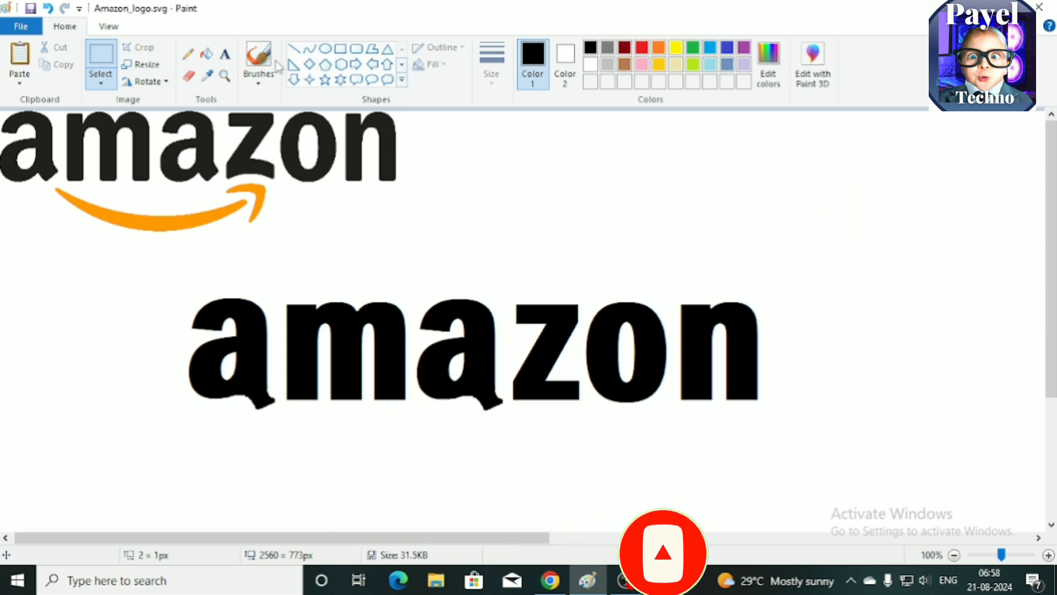
# Step: Delete the bottom bar of the letter z in the large wordmark
pyautogui.click(98, 63)
pyautogui.moveTo(551, 416); pyautogui.dragTo(510, 378)
pyautogui.click(599, 437)
pyautogui.click(586, 443)
pyautogui.moveTo(579, 382); pyautogui.dragTo(512, 380)
pyautogui.press('Delete')
# Step: Draw two stacked, upward-arched curves about 85 px wide where the z's base bar was
pyautogui.click(310, 49)
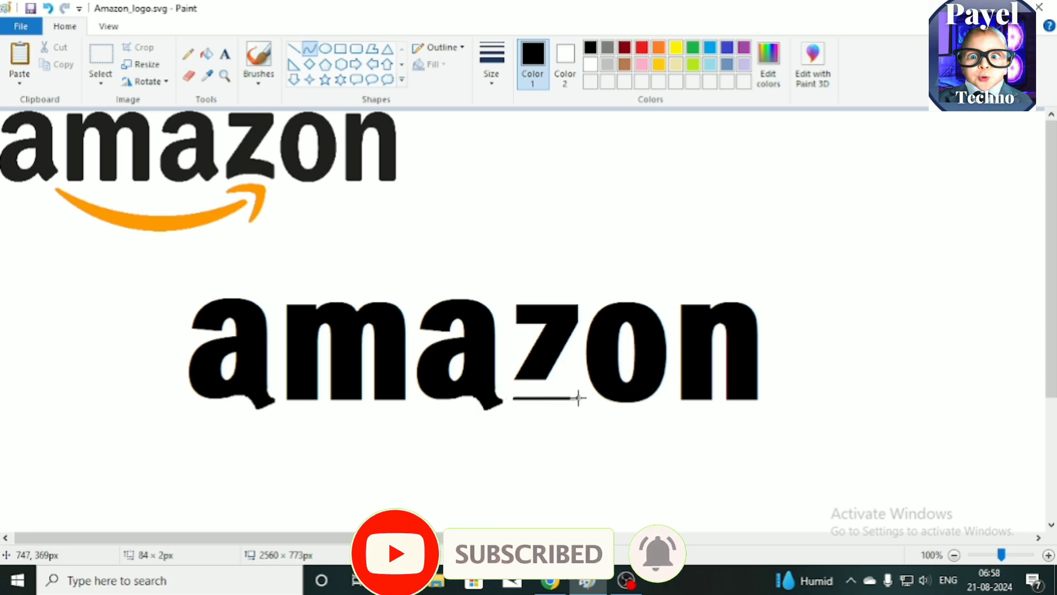
pyautogui.moveTo(537, 396)
pyautogui.mouseDown()
pyautogui.moveTo(543, 389)
pyautogui.moveTo(525, 392)
pyautogui.mouseUp()
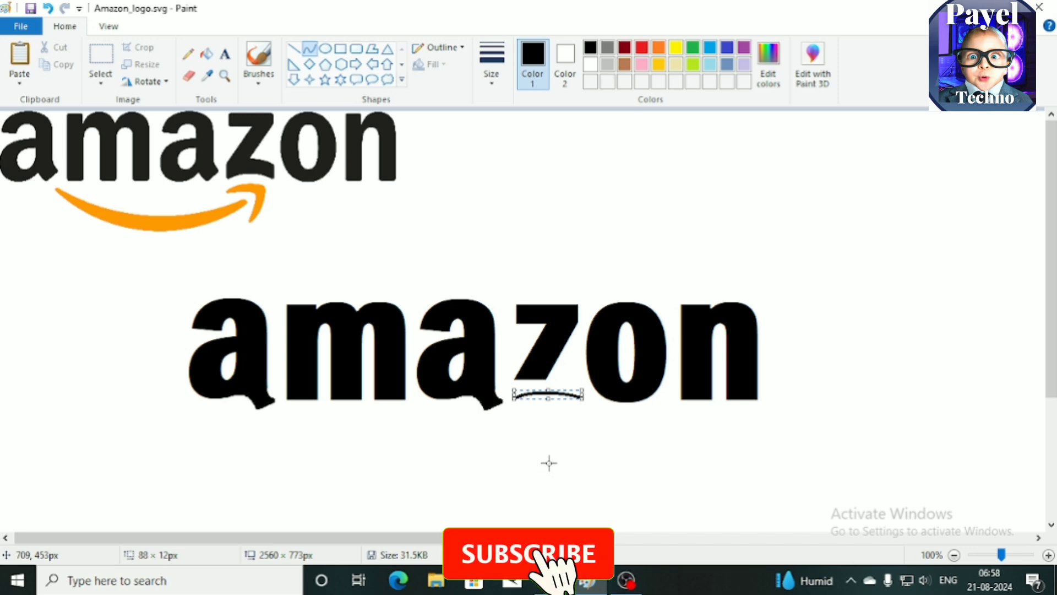
pyautogui.moveTo(515, 381); pyautogui.dragTo(523, 379)
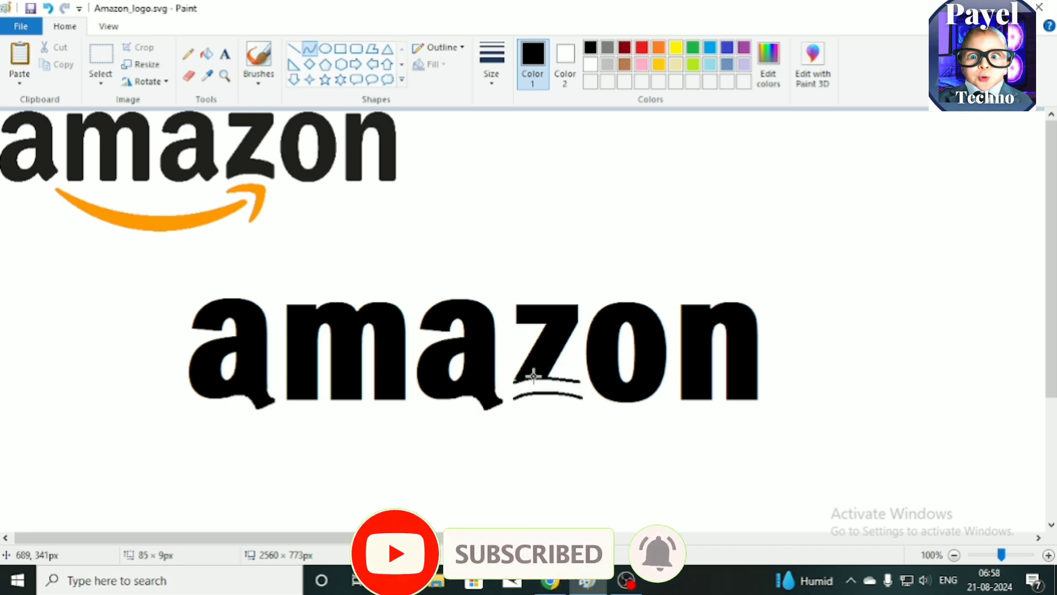
pyautogui.moveTo(566, 379); pyautogui.dragTo(568, 372)
pyautogui.click(523, 461)
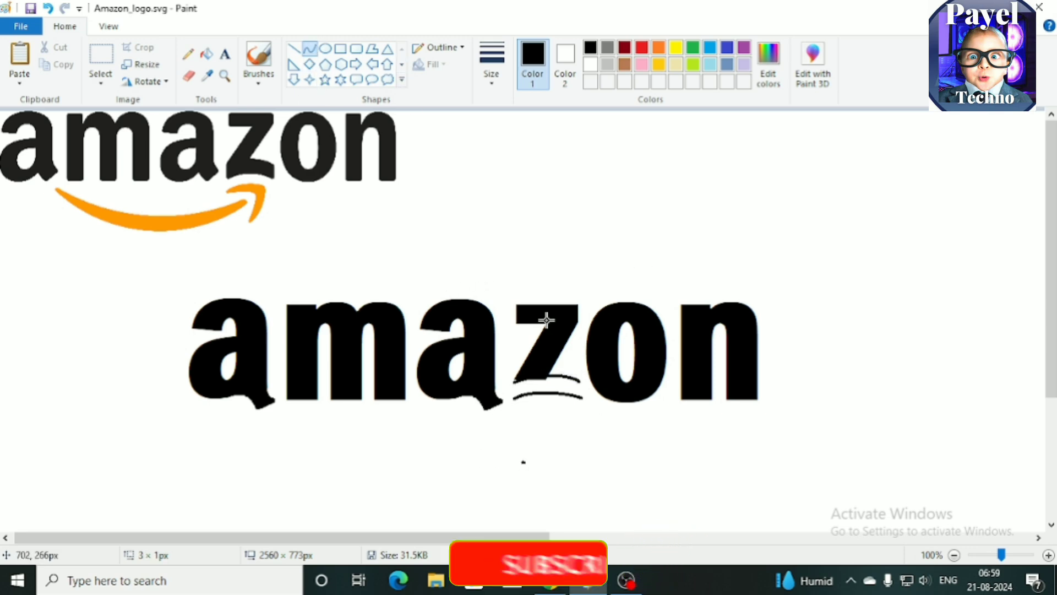
pyautogui.click(580, 384)
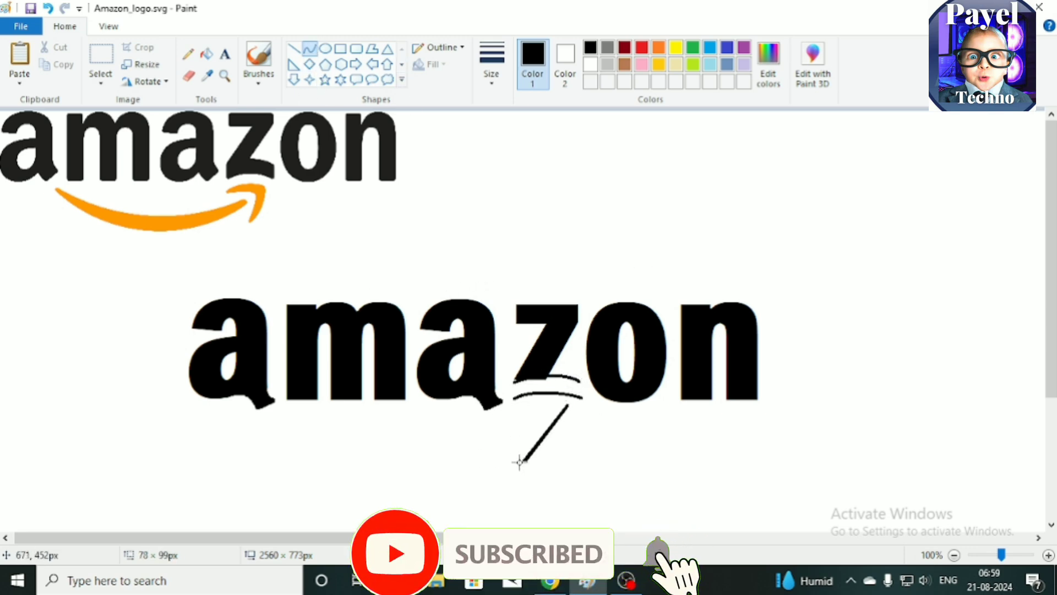
pyautogui.hotkey('ctrl', 'z')
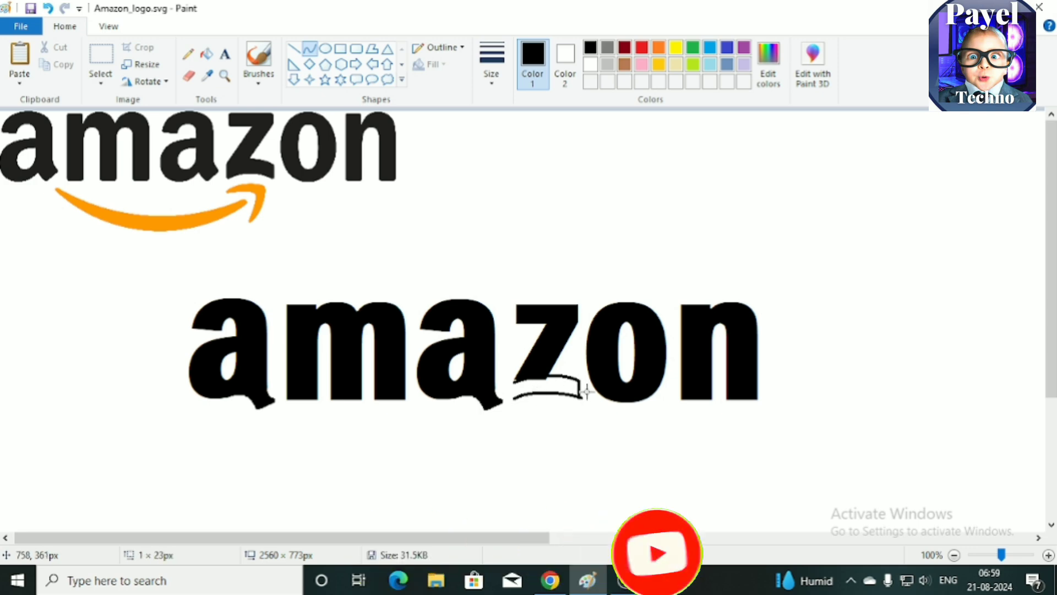
# Step: Close the ends of the z's arched base outline and fill it black
pyautogui.click(357, 50)
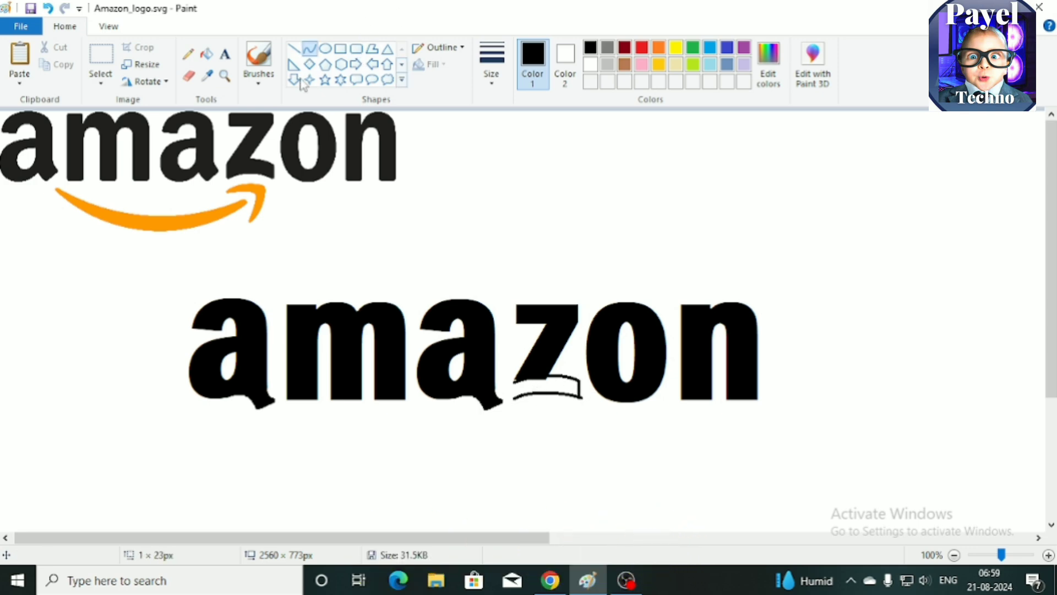
pyautogui.click(309, 50)
pyautogui.moveTo(513, 383); pyautogui.dragTo(515, 399)
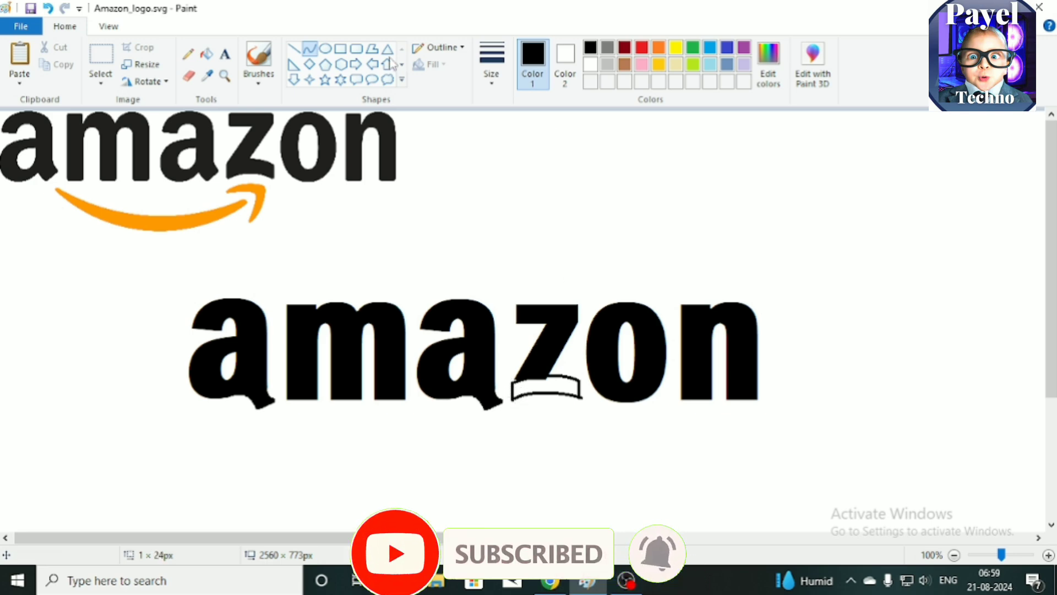
pyautogui.click(207, 54)
pyautogui.click(531, 386)
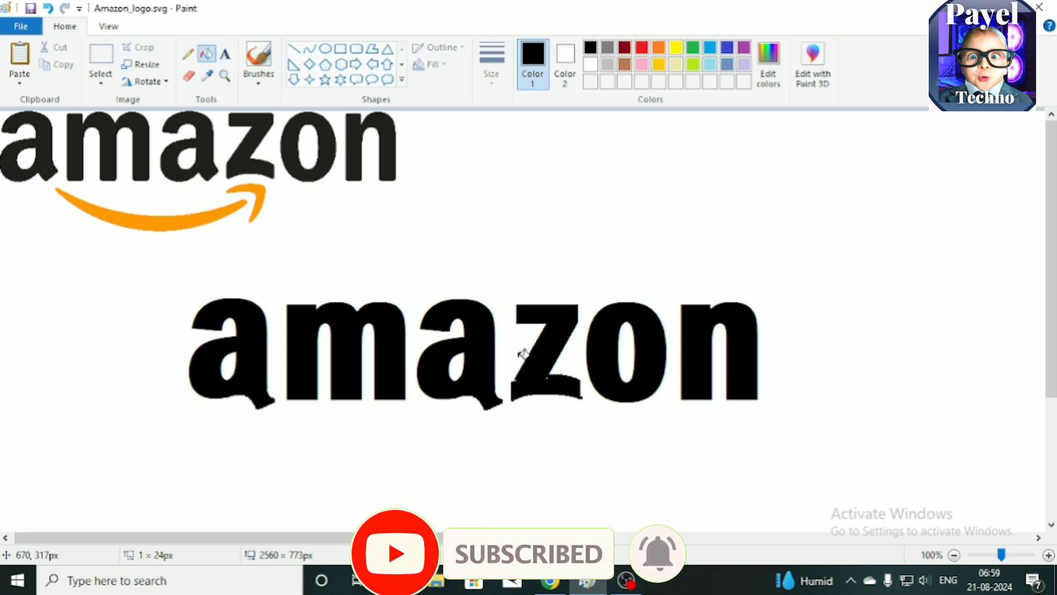
# Step: Touch up the edges of the z's arched base with the brush and eraser
pyautogui.click(258, 61)
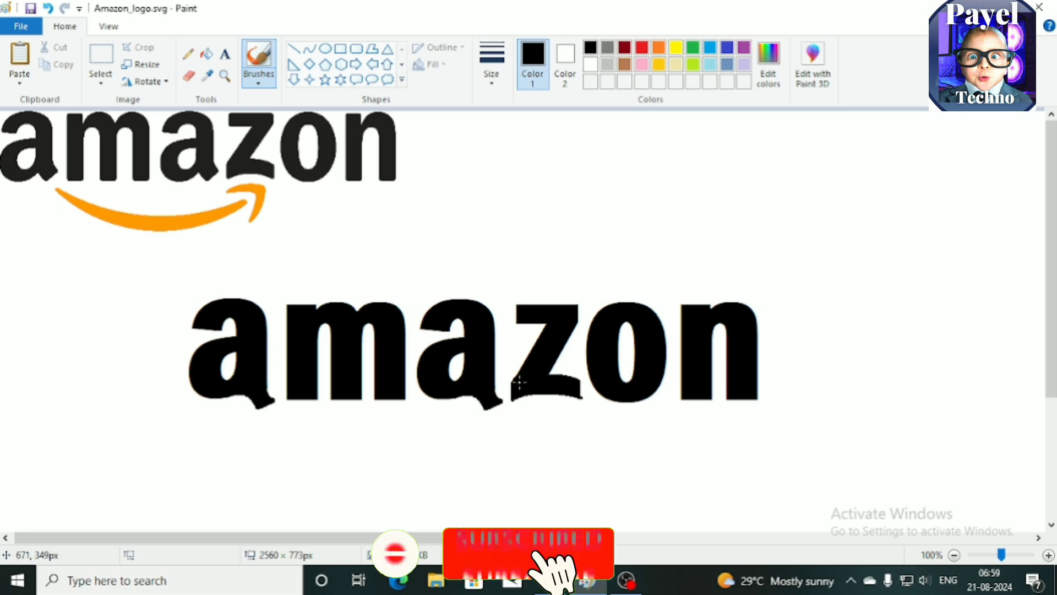
pyautogui.click(207, 76)
pyautogui.click(189, 76)
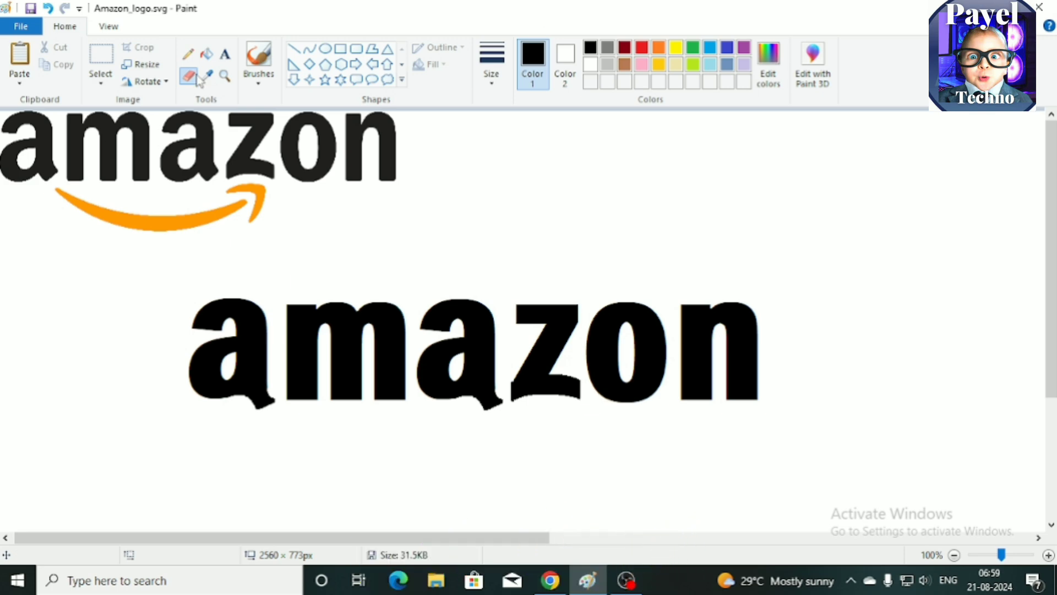
# Step: Draw two downward-bowed curves beneath the large wordmark, from the first a to the z, as the smile's edges
pyautogui.click(310, 49)
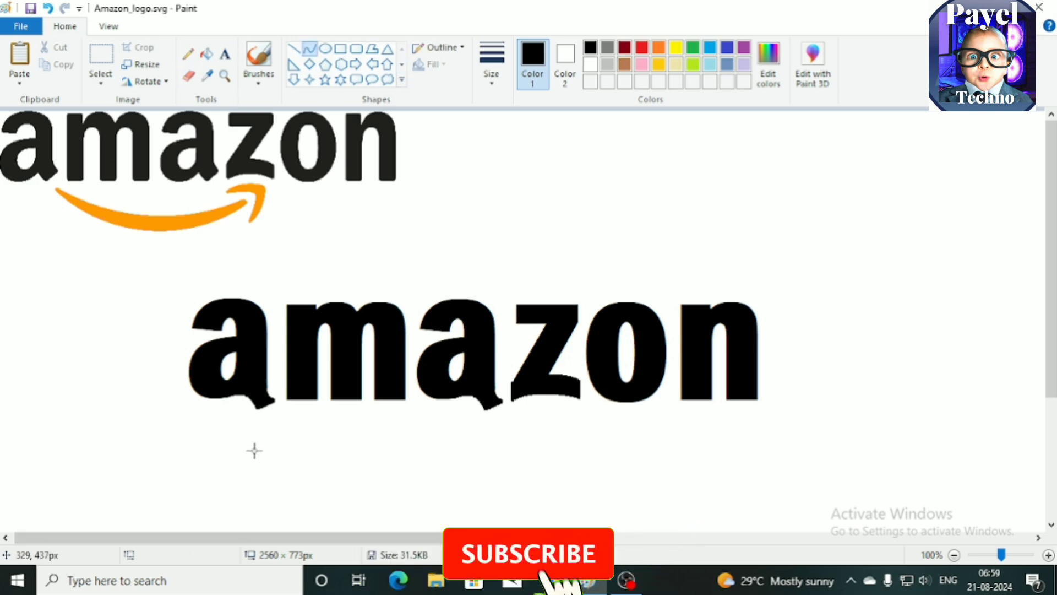
pyautogui.moveTo(234, 453); pyautogui.dragTo(541, 438)
pyautogui.moveTo(274, 455); pyautogui.dragTo(458, 490)
pyautogui.moveTo(236, 444); pyautogui.dragTo(534, 432)
pyautogui.moveTo(297, 444); pyautogui.dragTo(479, 462)
# Step: Close the right and left tips of the smile outline with short rounded curves
pyautogui.click(548, 437)
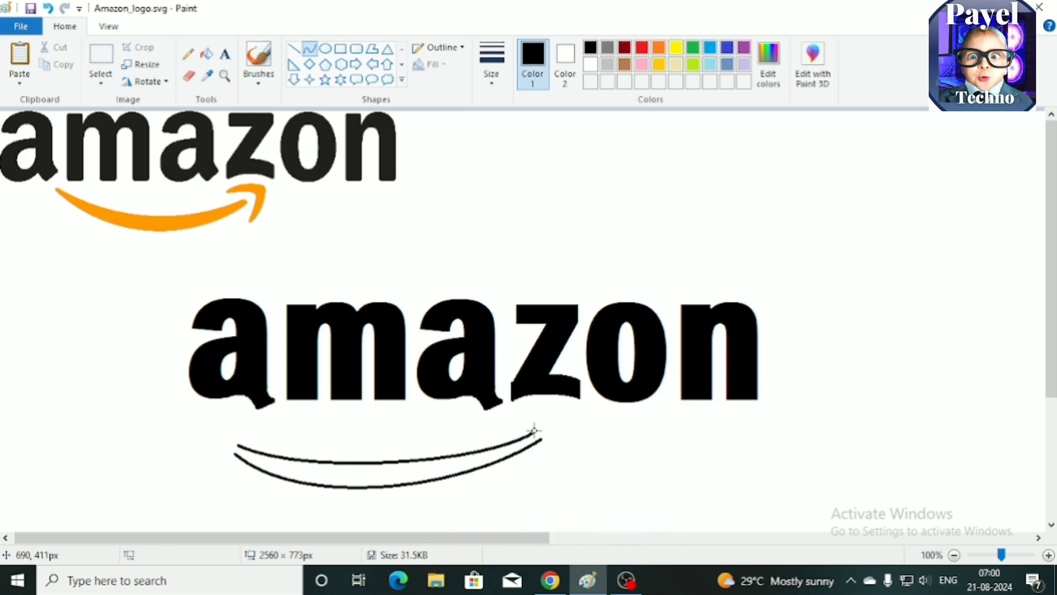
pyautogui.moveTo(531, 435)
pyautogui.mouseDown()
pyautogui.moveTo(542, 443)
pyautogui.moveTo(540, 431)
pyautogui.mouseUp()
pyautogui.moveTo(288, 505); pyautogui.dragTo(290, 506)
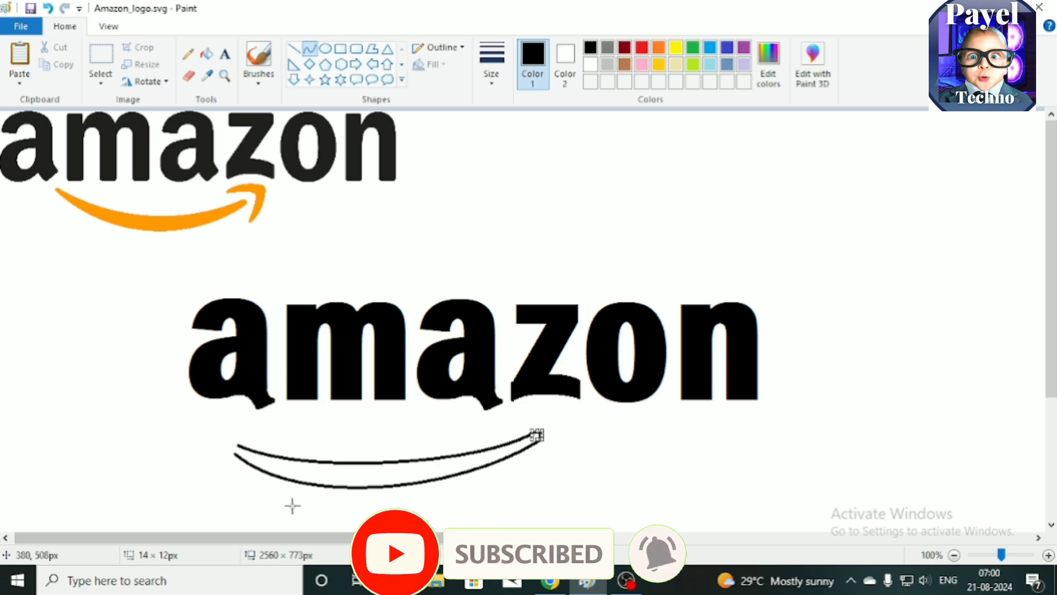
pyautogui.hotkey('ctrl', 'z')
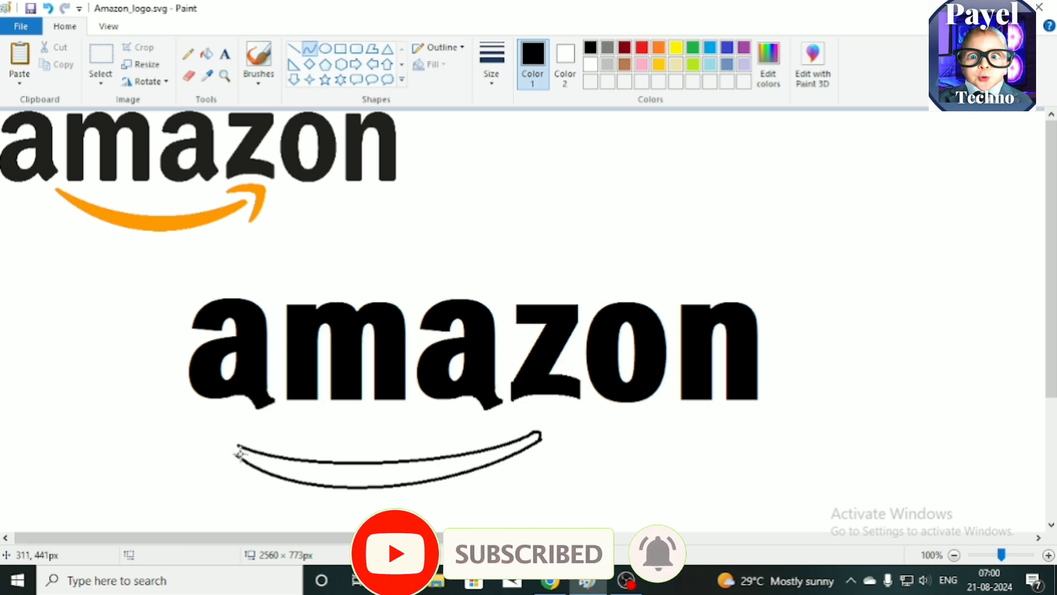
pyautogui.moveTo(234, 452); pyautogui.dragTo(233, 442)
pyautogui.click(195, 541)
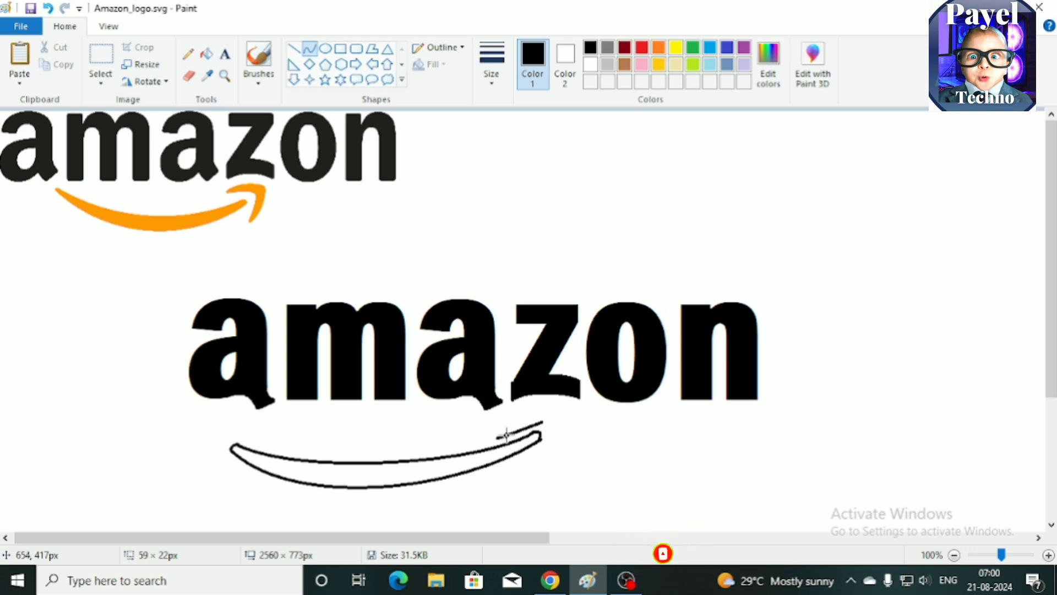
# Step: Draw the arrowhead's inner edge around the smile's right tip with a rising curve above it and a downward curve about 53 px tall
pyautogui.moveTo(487, 433); pyautogui.dragTo(527, 422)
pyautogui.click(544, 420)
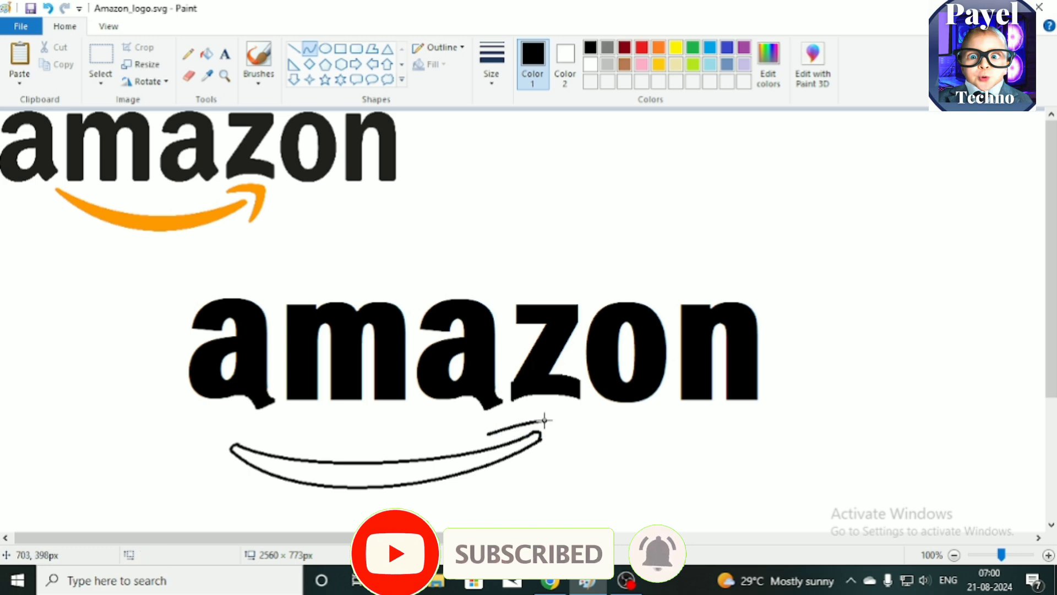
pyautogui.moveTo(553, 455); pyautogui.dragTo(550, 462)
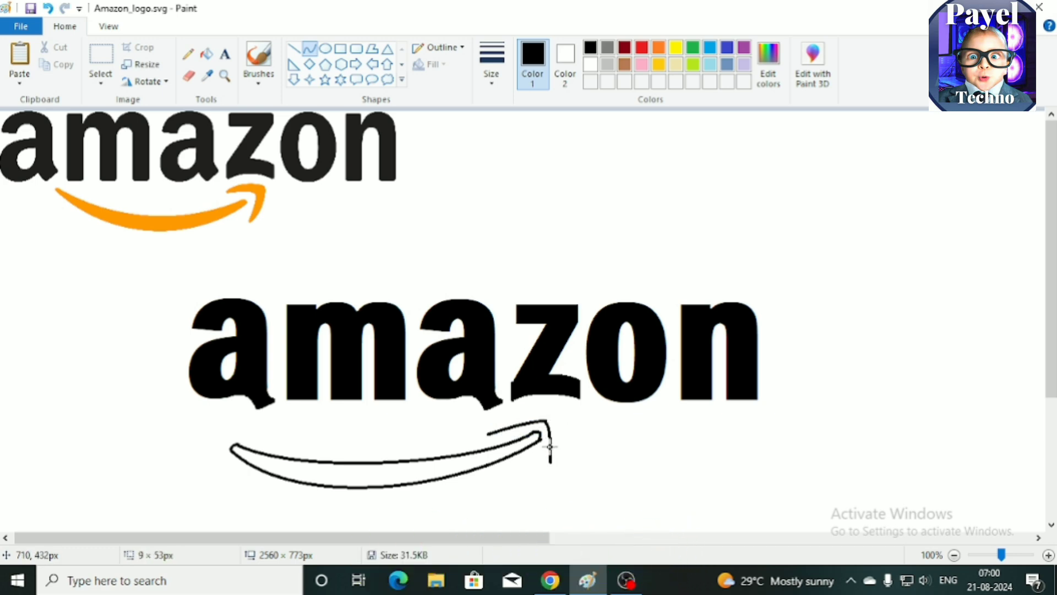
# Step: Draw the arrowhead's outer edge with a top curve about 87 × 15 px and an outward-bowed side curve about 13 × 66 px
pyautogui.moveTo(486, 419); pyautogui.dragTo(549, 410)
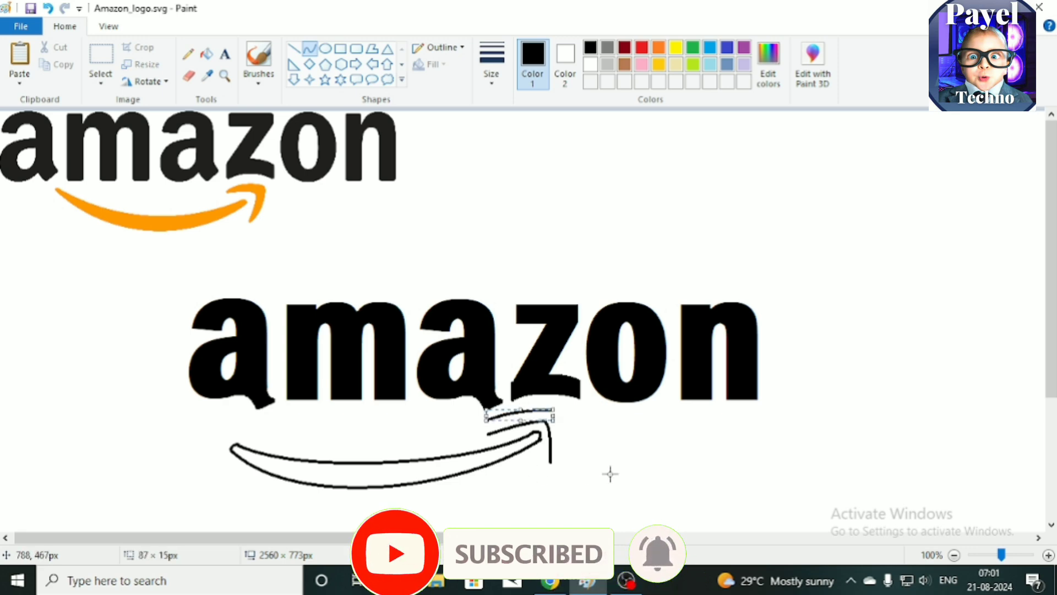
pyautogui.click(547, 409)
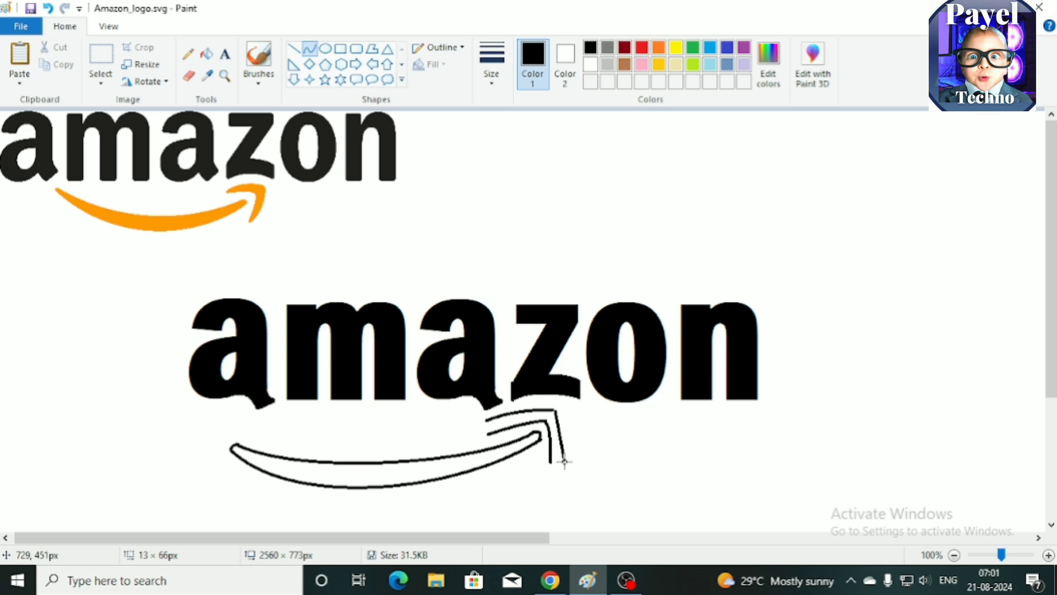
pyautogui.click(560, 421)
pyautogui.click(565, 448)
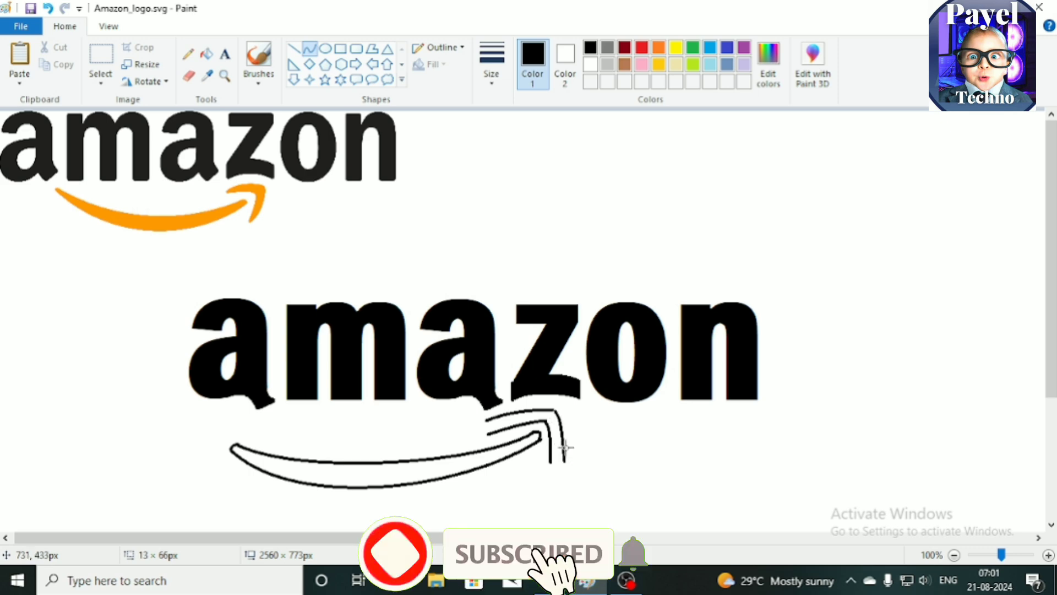
# Step: Close the lower and left ends of the arrowhead outline with short rounded curves
pyautogui.click(567, 468)
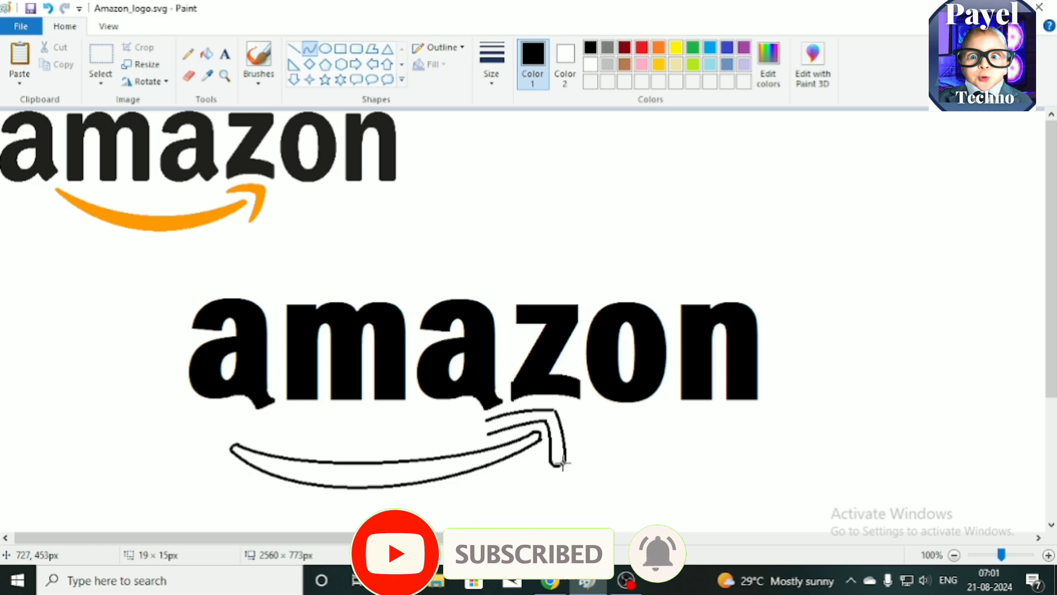
pyautogui.click(564, 471)
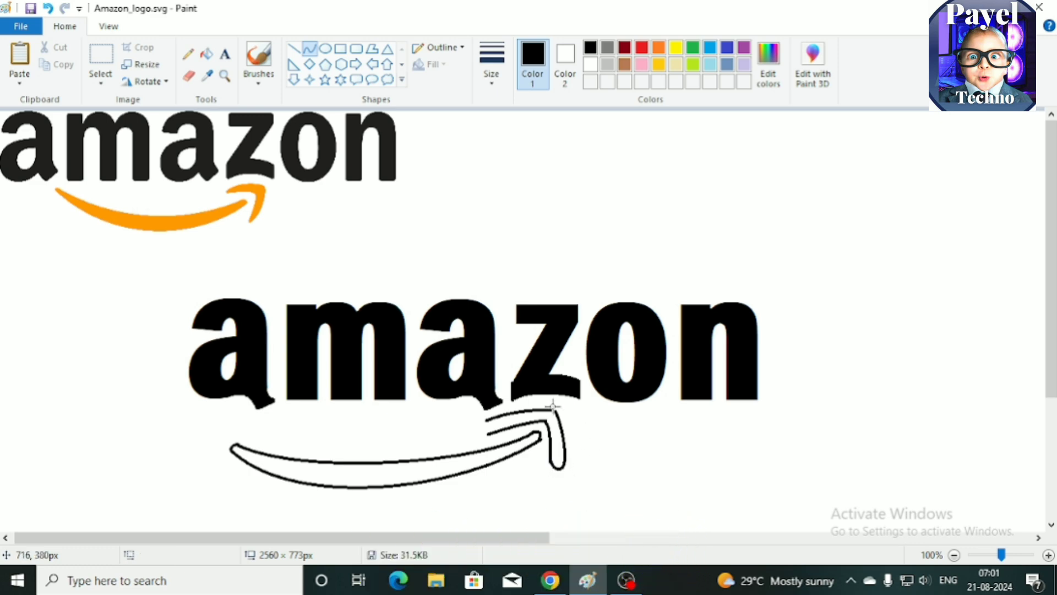
pyautogui.moveTo(483, 419); pyautogui.dragTo(484, 427)
# Step: Fill the arrowhead and its outline with gold
pyautogui.click(207, 53)
pyautogui.click(659, 65)
pyautogui.click(559, 440)
pyautogui.click(550, 414)
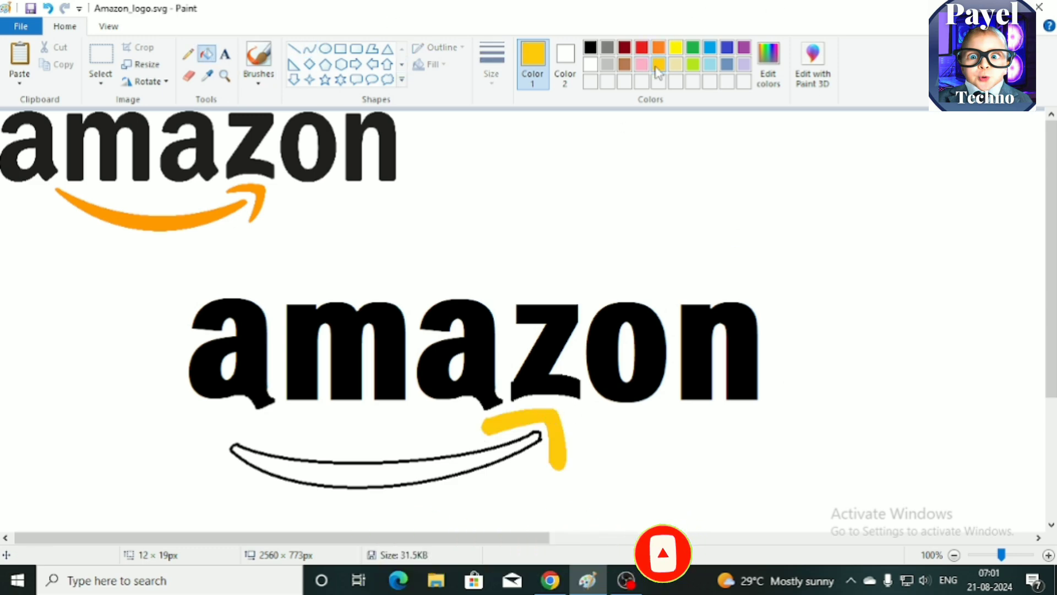
pyautogui.click(677, 66)
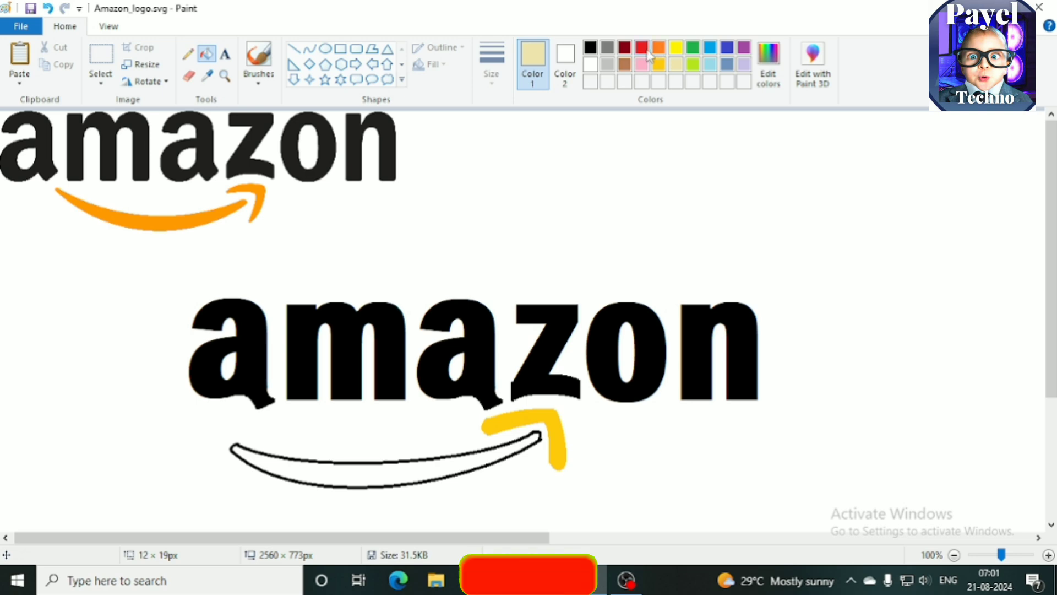
# Step: Fill the arrowhead and the smile, including the smile's outline, with orange
pyautogui.click(657, 49)
pyautogui.click(533, 433)
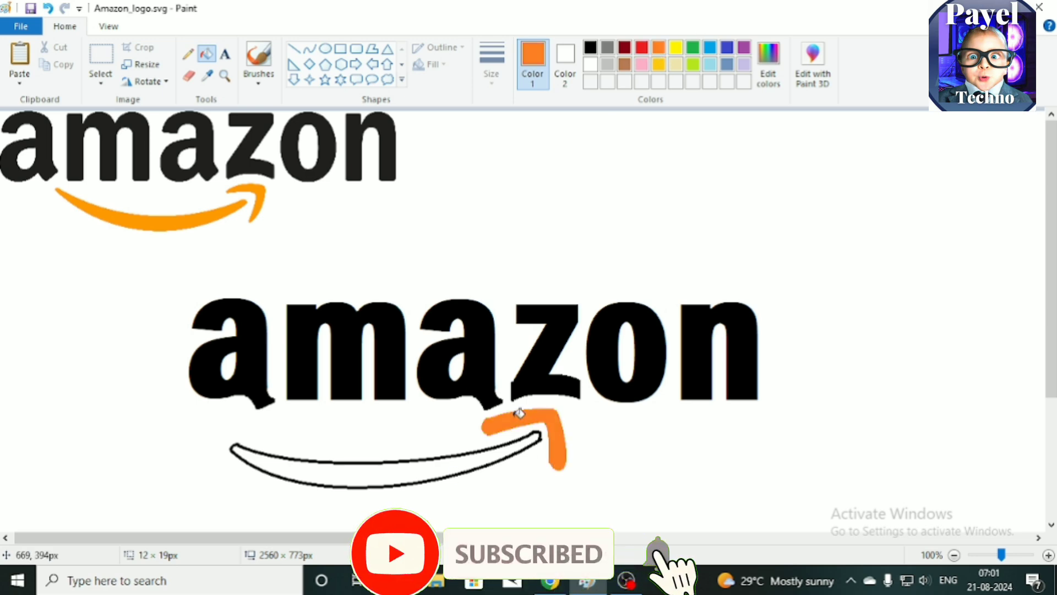
pyautogui.click(536, 436)
pyautogui.click(540, 435)
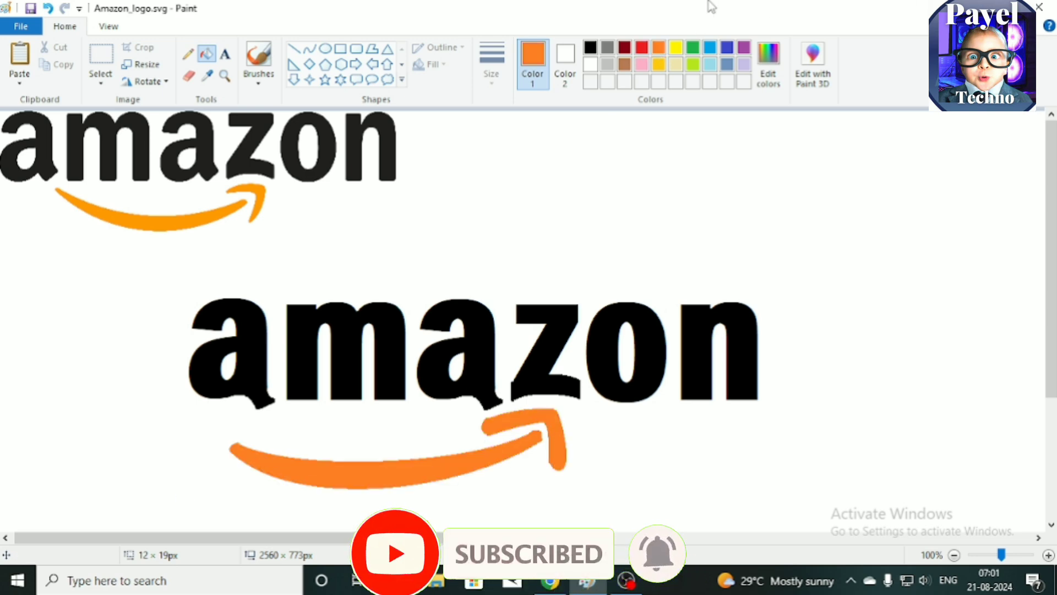